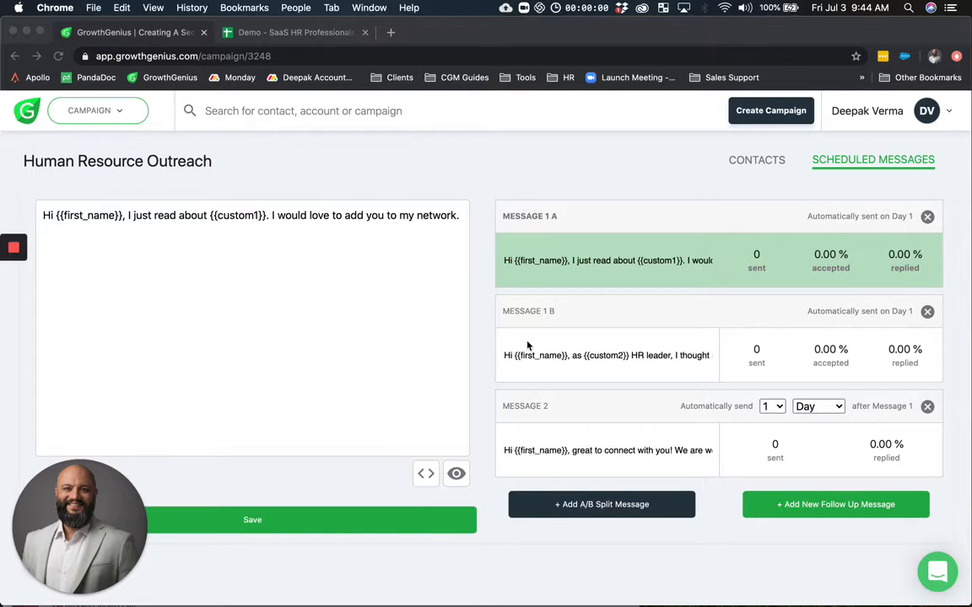
View the Human Resource Outreach campaign's contacts, switch to Google Sheets and examine the HR Campaign sheet's headers from Last Name to Custom 2.
{"action": "left_click", "coordinate": [757, 161]}
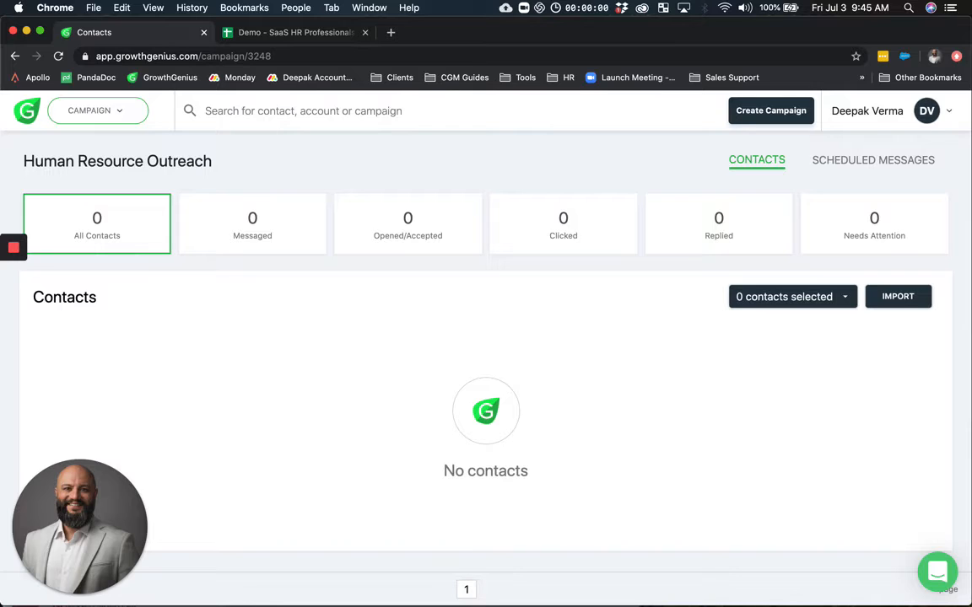
{"action": "left_click", "coordinate": [254, 34]}
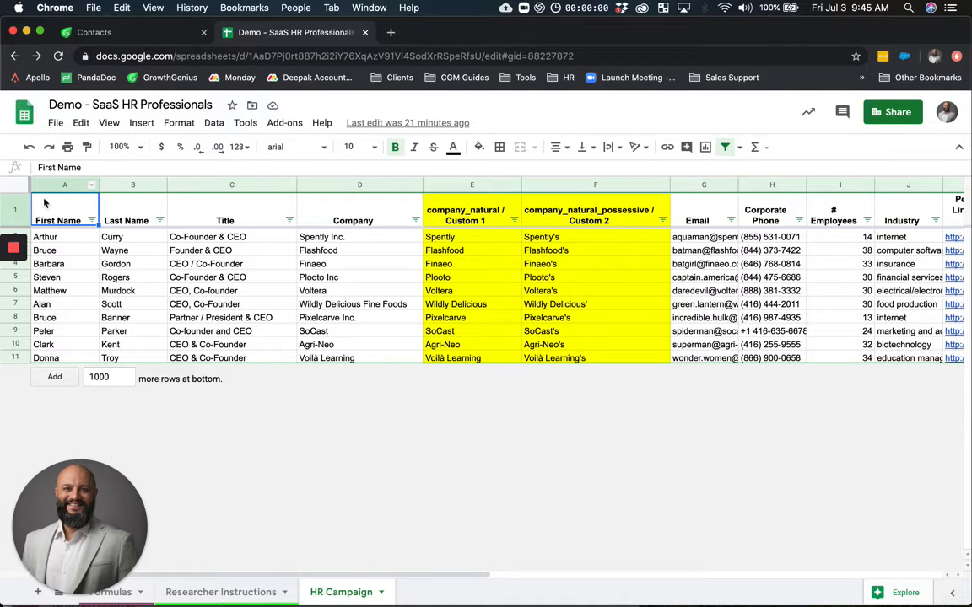
{"action": "left_click", "coordinate": [130, 203]}
{"action": "left_click", "coordinate": [282, 210]}
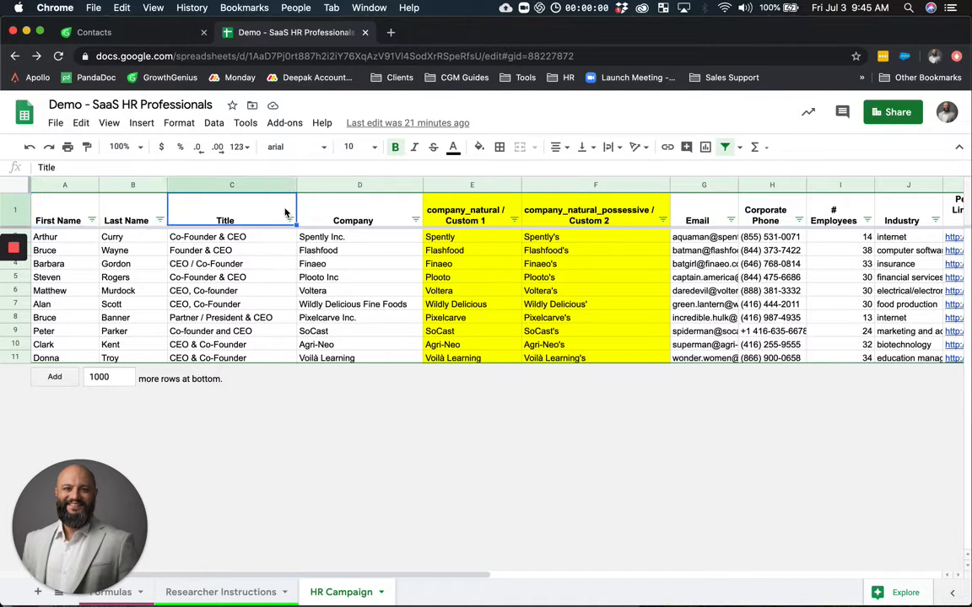
{"action": "left_click", "coordinate": [353, 207]}
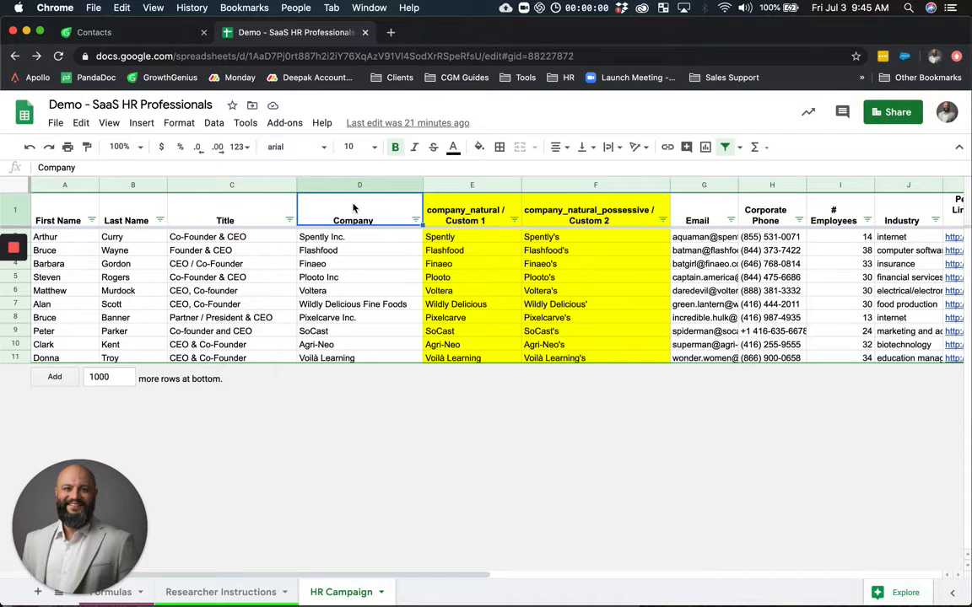
{"action": "left_click", "coordinate": [474, 221]}
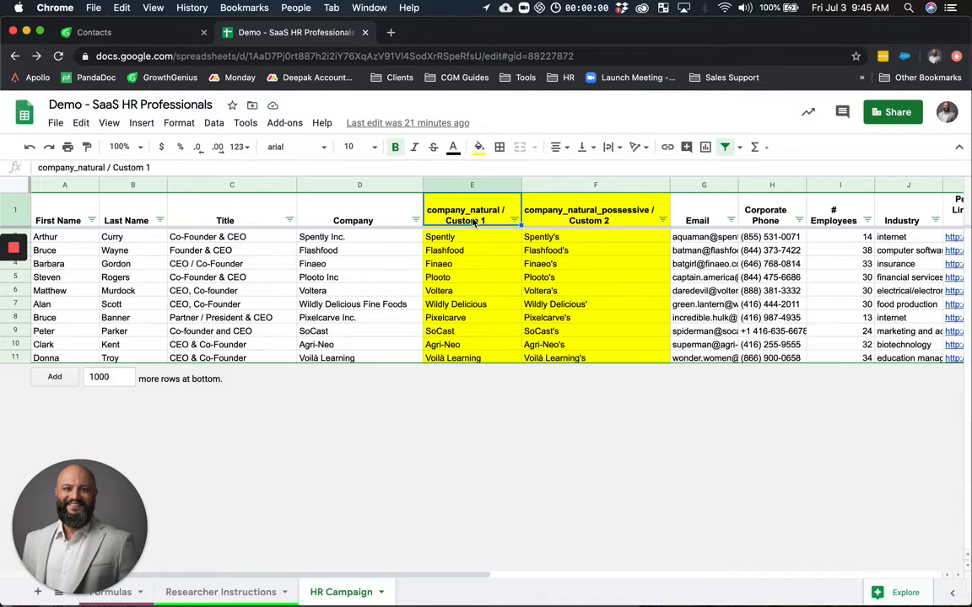
{"action": "left_click", "coordinate": [609, 217]}
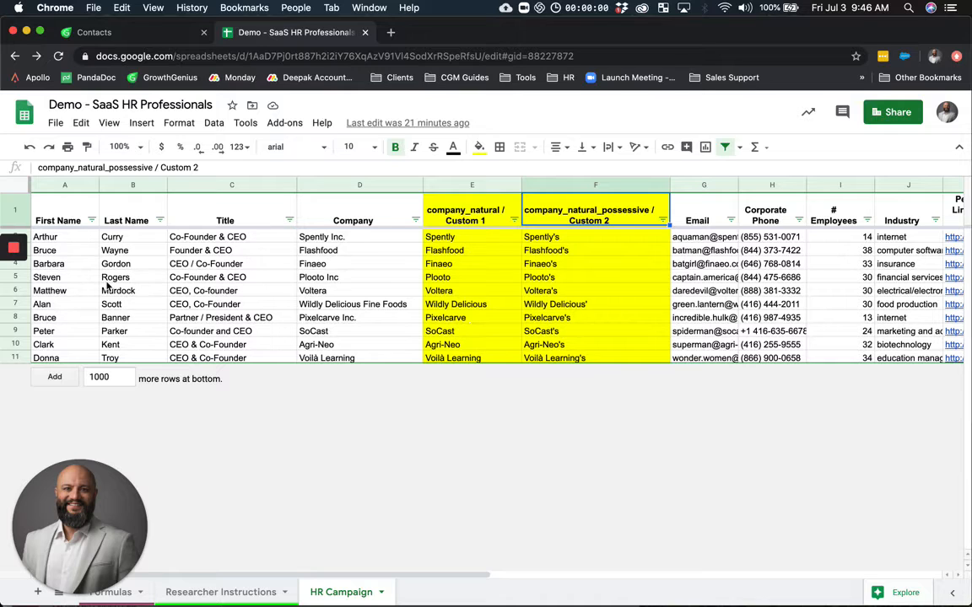
Download the HR Campaign sheet as comma-separated values and save it in the Demonstration Videos folder.
{"action": "left_click", "coordinate": [55, 124]}
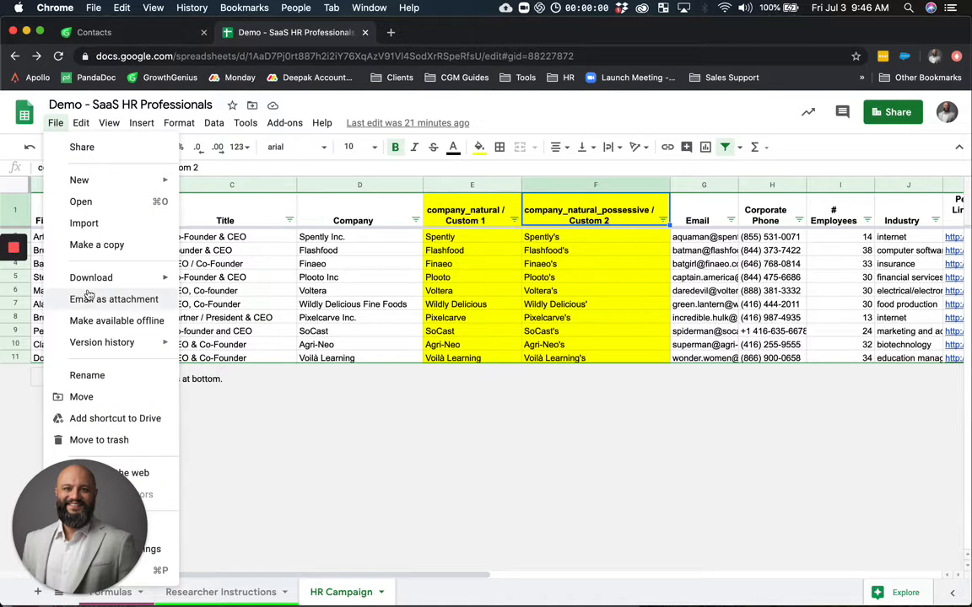
{"action": "mouse_move", "coordinate": [104, 278]}
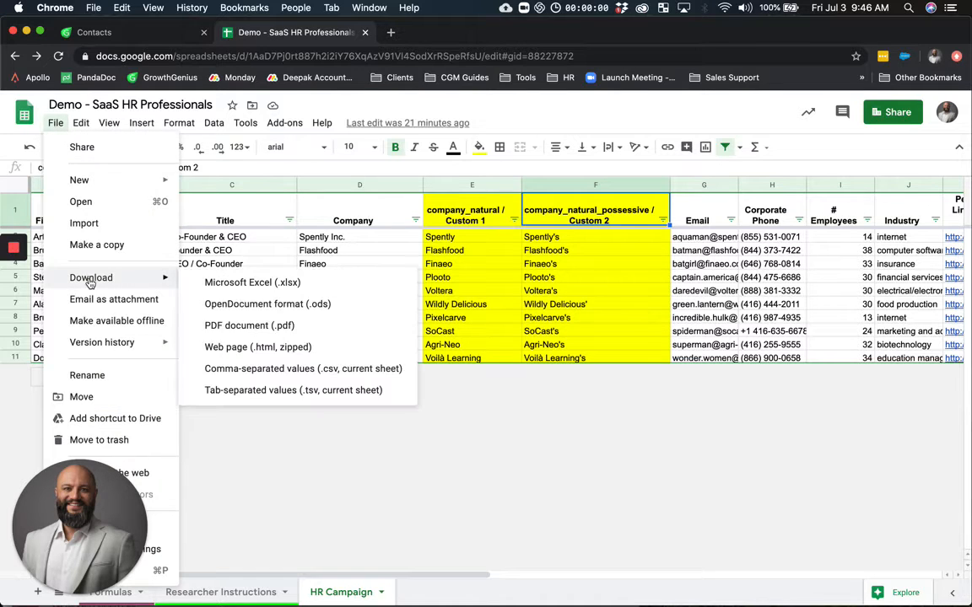
{"action": "left_click", "coordinate": [305, 373]}
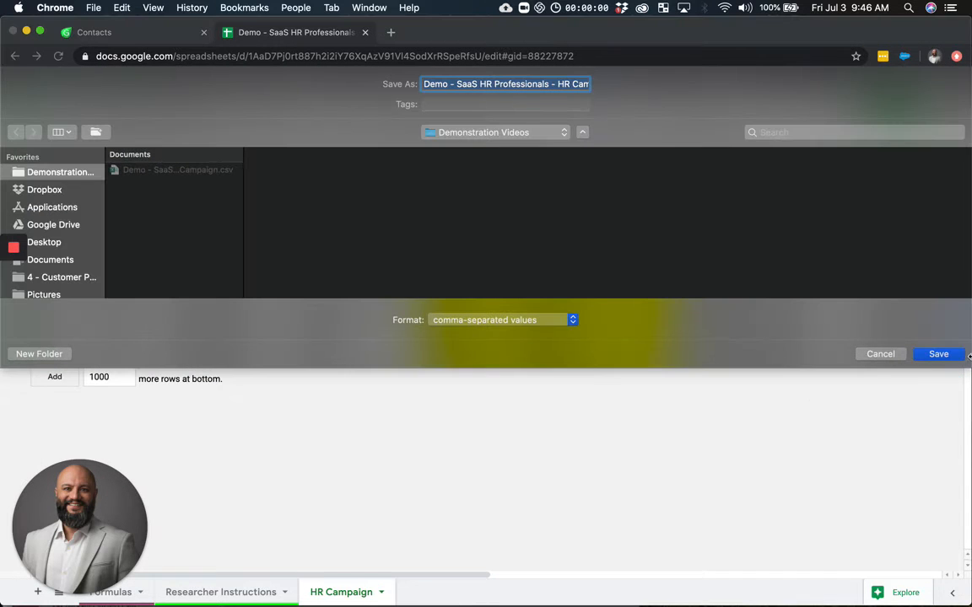
{"action": "left_click", "coordinate": [953, 353]}
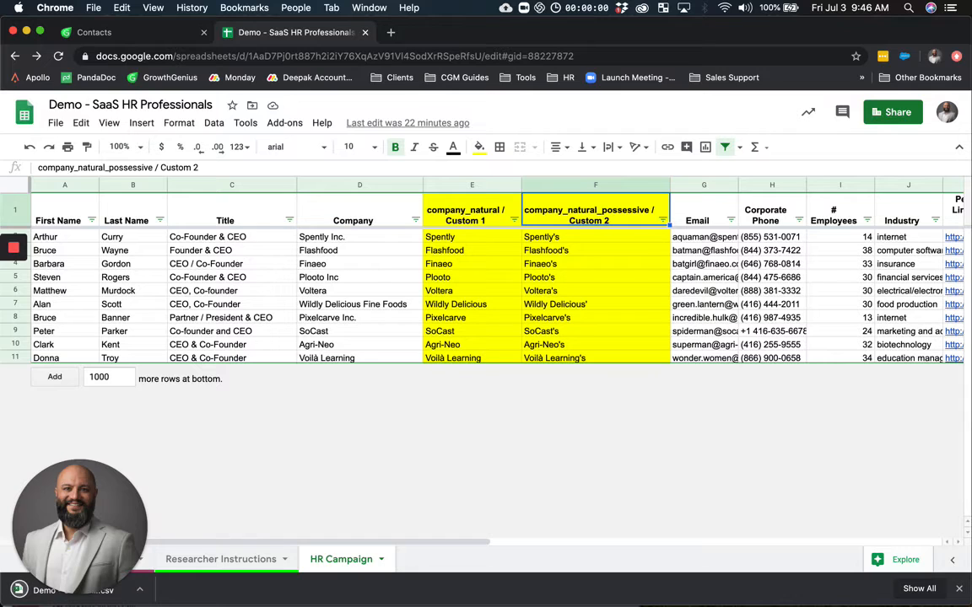
Switch to GrowthGenius and, from My Contacts, start an import with the HR Campaign CSV file that has no (1) suffix.
{"action": "left_click", "coordinate": [94, 33]}
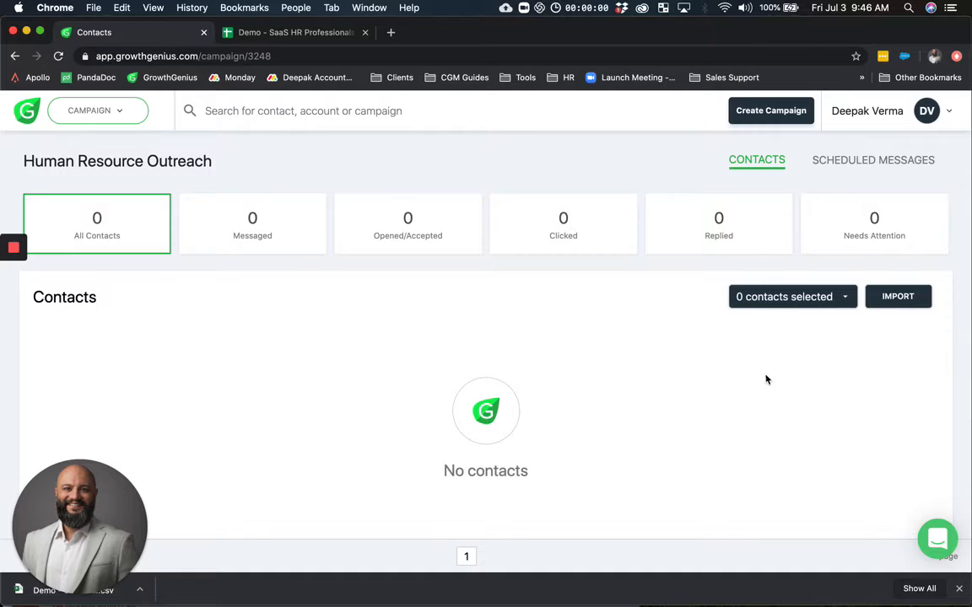
{"action": "left_click", "coordinate": [97, 114]}
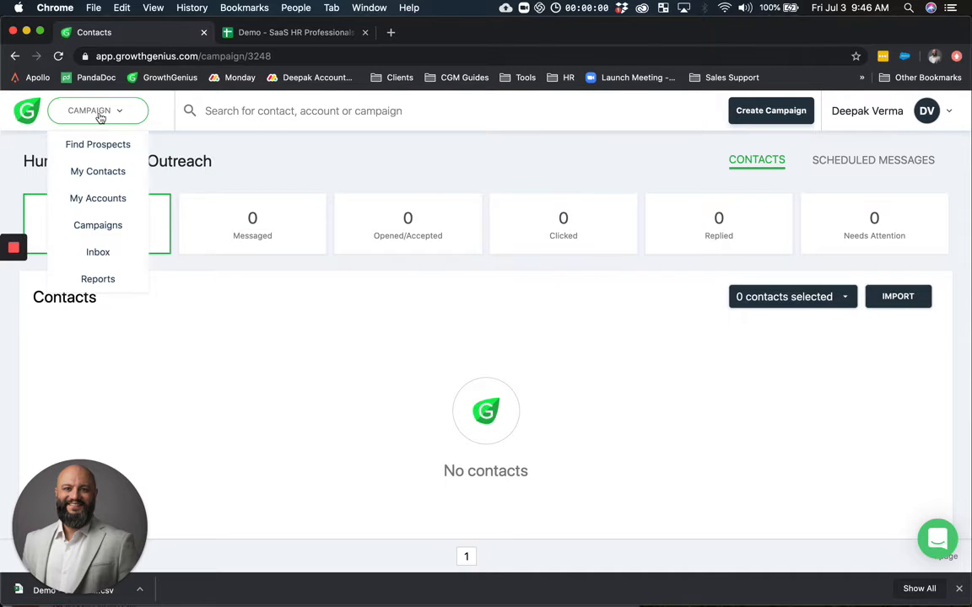
{"action": "left_click", "coordinate": [99, 171]}
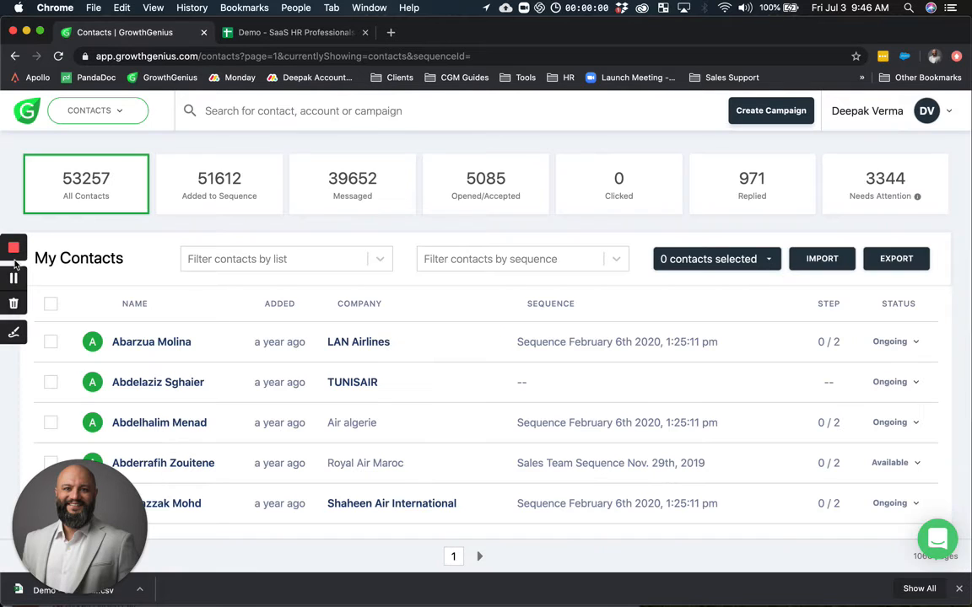
{"action": "left_click", "coordinate": [808, 264]}
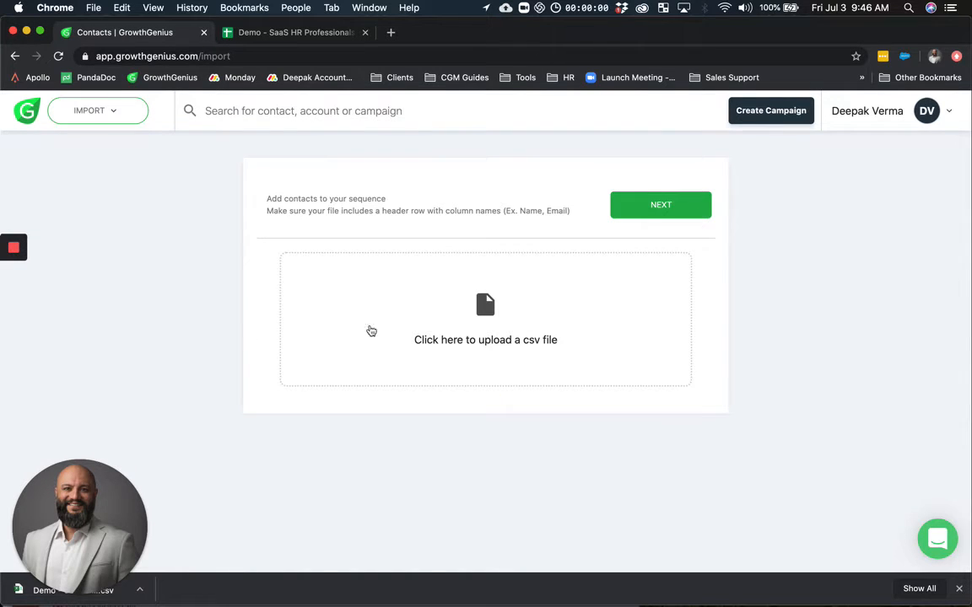
{"action": "left_click", "coordinate": [486, 349]}
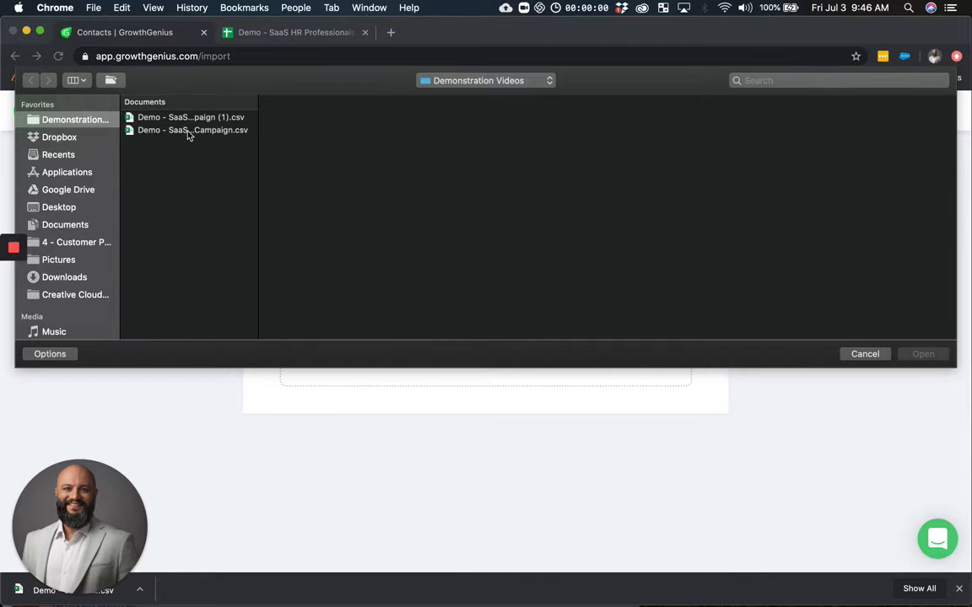
{"action": "left_click", "coordinate": [189, 131]}
{"action": "left_click", "coordinate": [922, 354]}
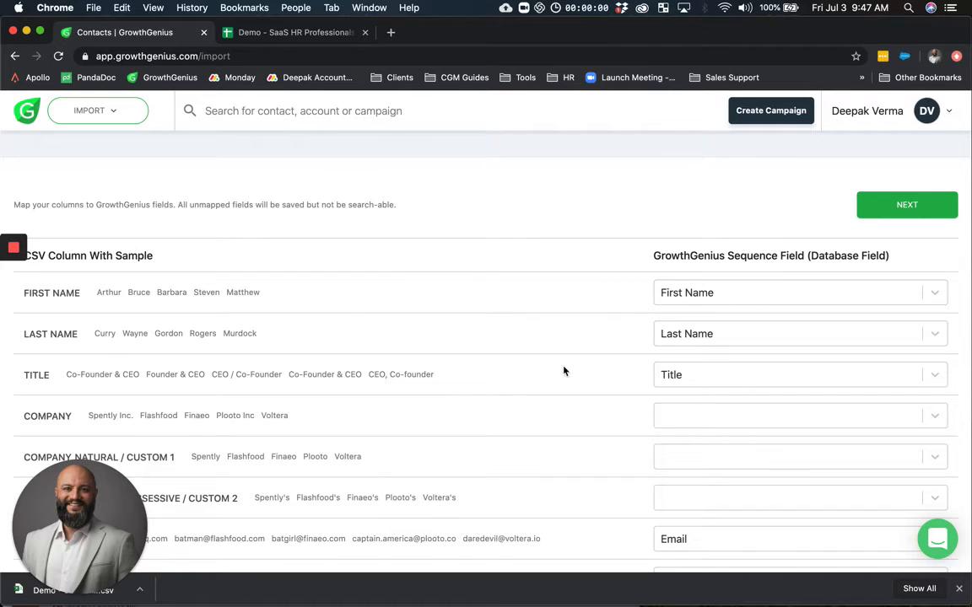
Map the CSV's COMPANY column to the Company field.
{"action": "scroll", "coordinate": [547, 395], "scroll_direction": "down", "scroll_amount": 3}
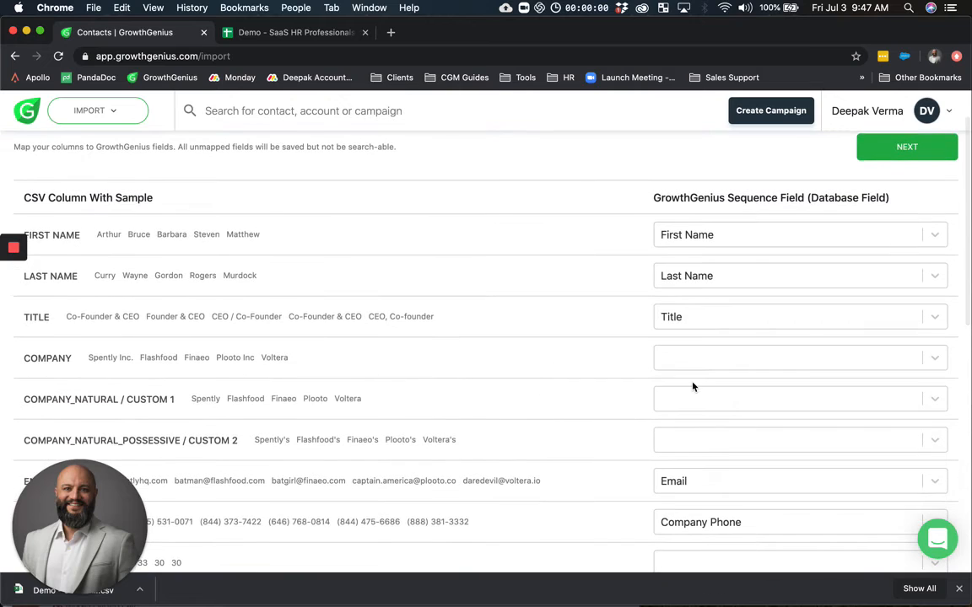
{"action": "left_click", "coordinate": [754, 355]}
{"action": "left_click", "coordinate": [732, 433]}
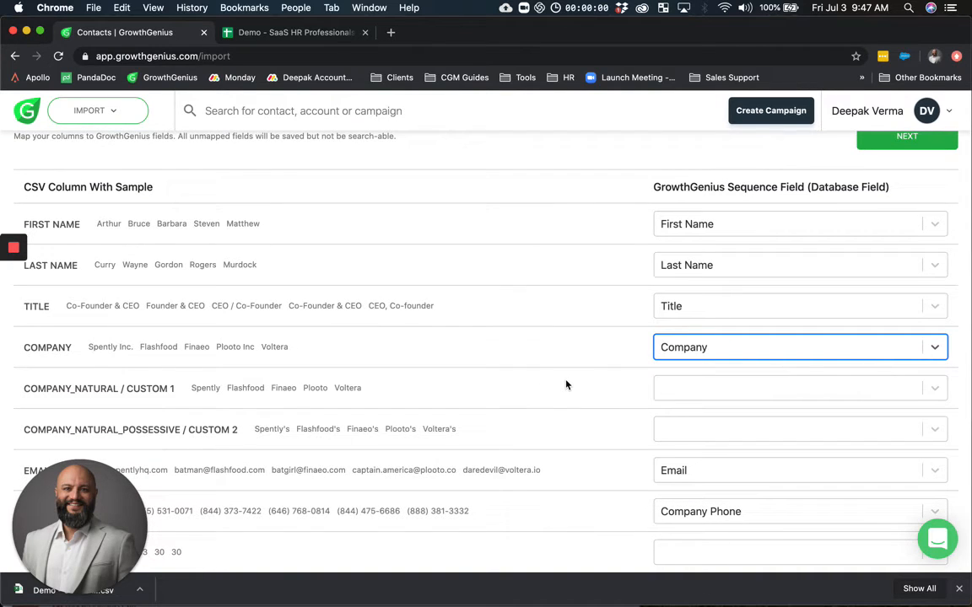
Map COMPANY_NATURAL / CUSTOM 1 to Custom Field 1 and COMPANY_NATURAL_POSSESSIVE / CUSTOM 2 to Custom Field 2.
{"action": "scroll", "coordinate": [566, 385], "scroll_direction": "down", "scroll_amount": 1}
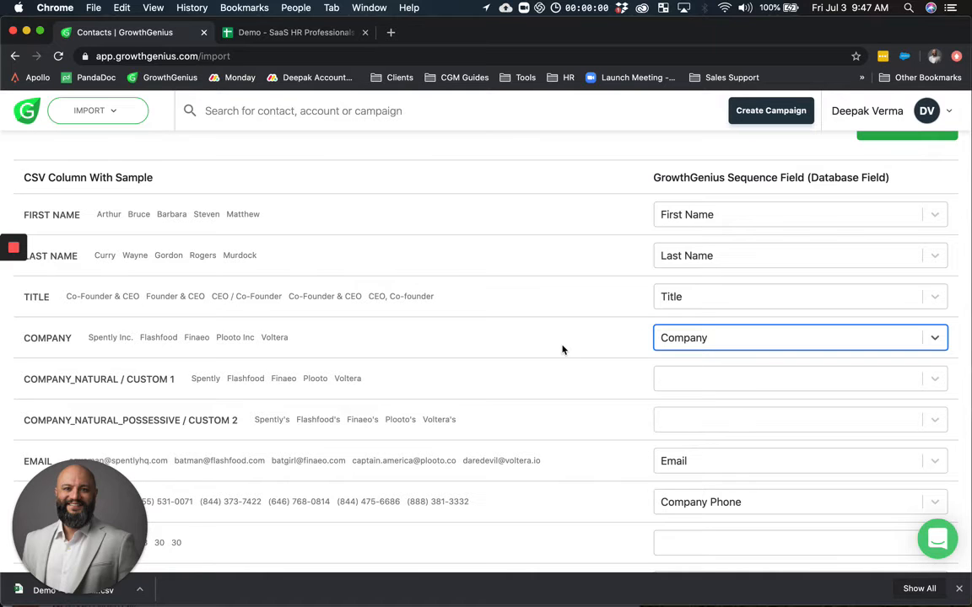
{"action": "scroll", "coordinate": [562, 349], "scroll_direction": "down", "scroll_amount": 2}
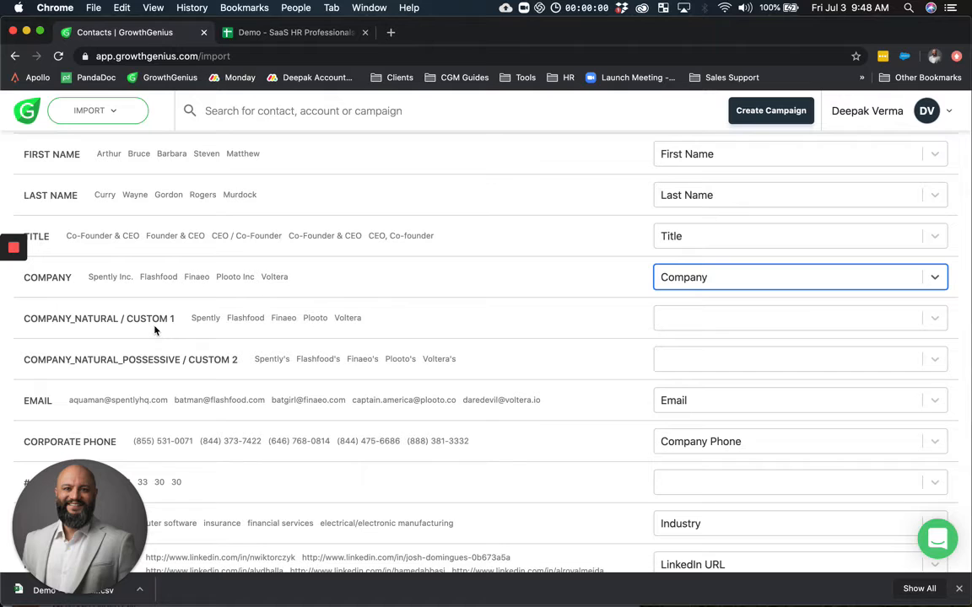
{"action": "left_click", "coordinate": [694, 319]}
{"action": "type", "text": "cus"}
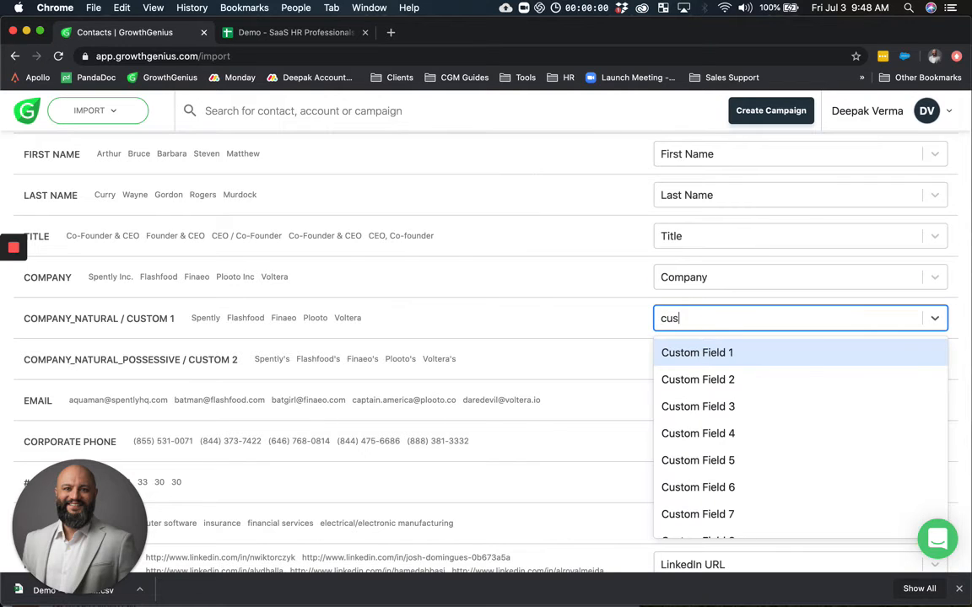
{"action": "left_click", "coordinate": [706, 351]}
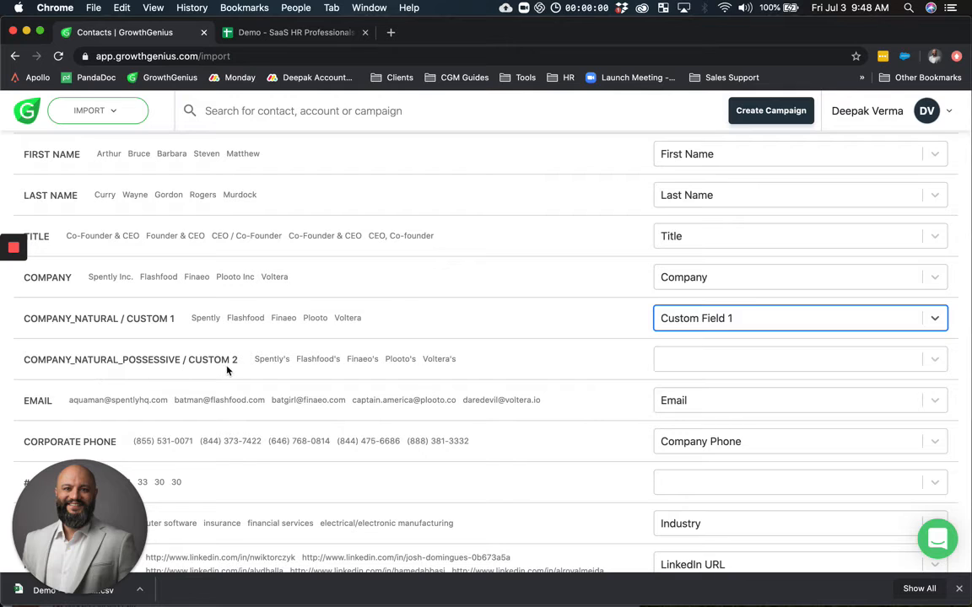
{"action": "left_click", "coordinate": [675, 359]}
{"action": "type", "text": "cus"}
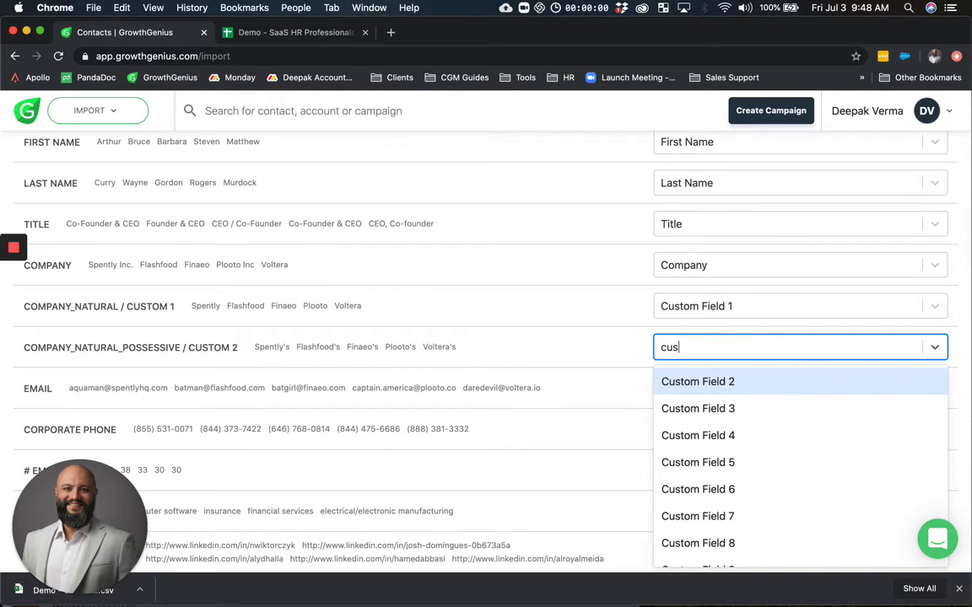
{"action": "left_click", "coordinate": [693, 383]}
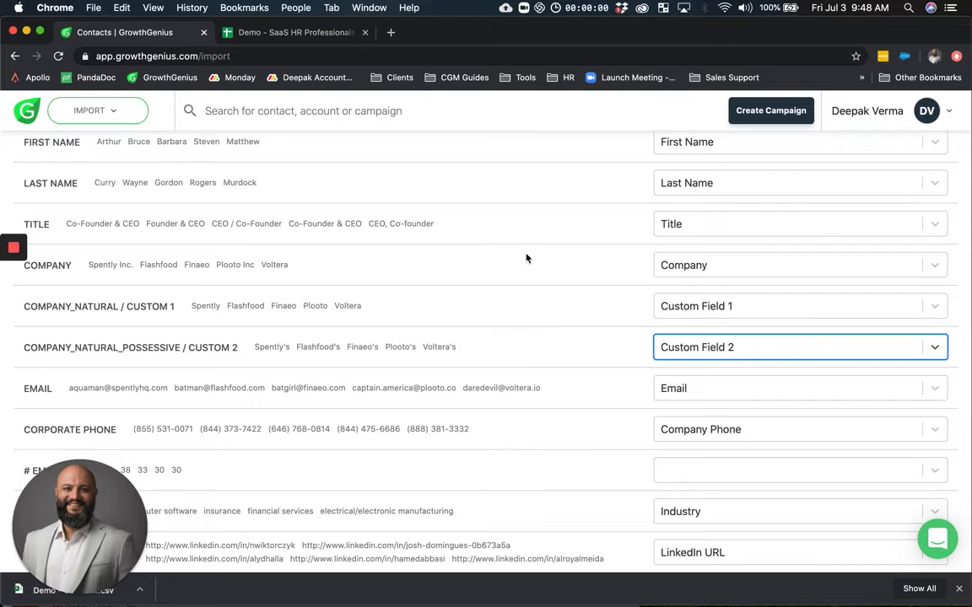
Check the remaining column mappings down to the end of the list and proceed with the contact import.
{"action": "scroll", "coordinate": [545, 280], "scroll_direction": "down", "scroll_amount": 10}
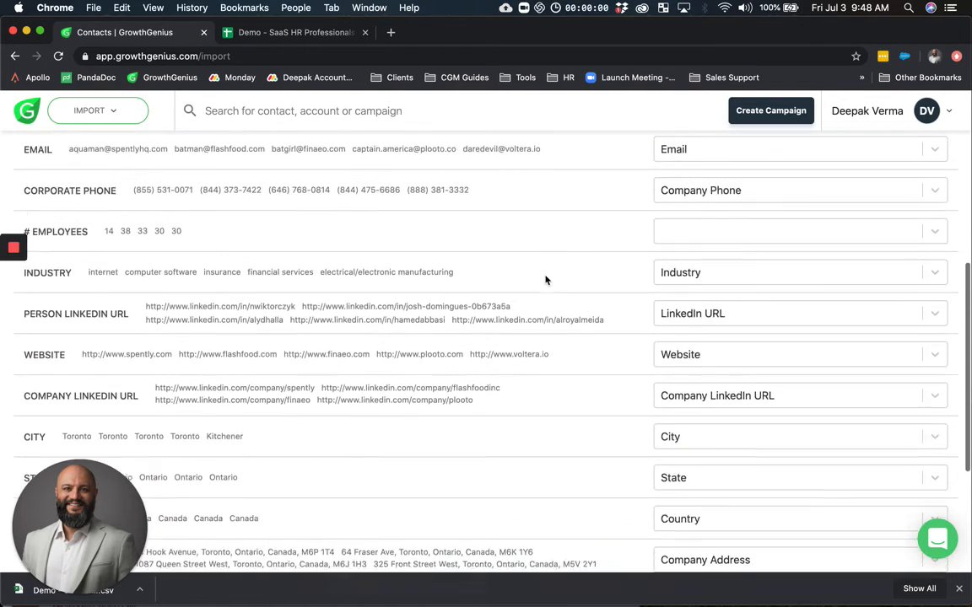
{"action": "scroll", "coordinate": [546, 280], "scroll_direction": "down", "scroll_amount": 8}
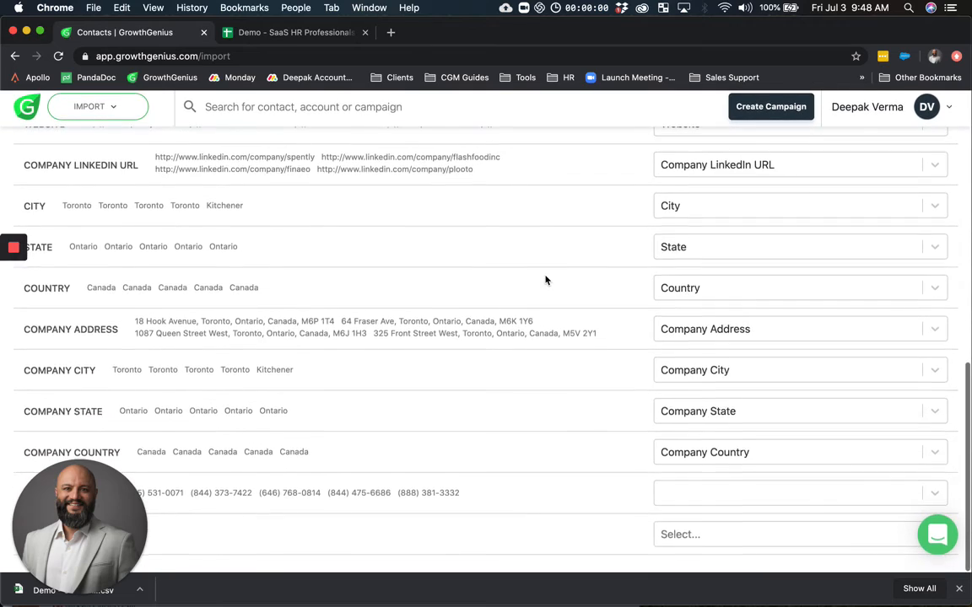
{"action": "scroll", "coordinate": [545, 280], "scroll_direction": "up", "scroll_amount": 20}
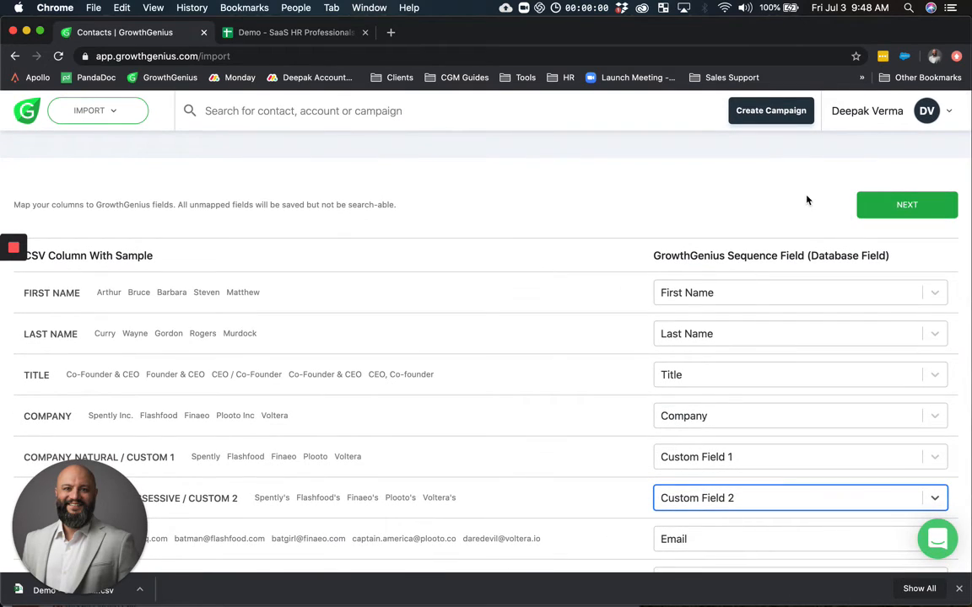
{"action": "left_click", "coordinate": [900, 206]}
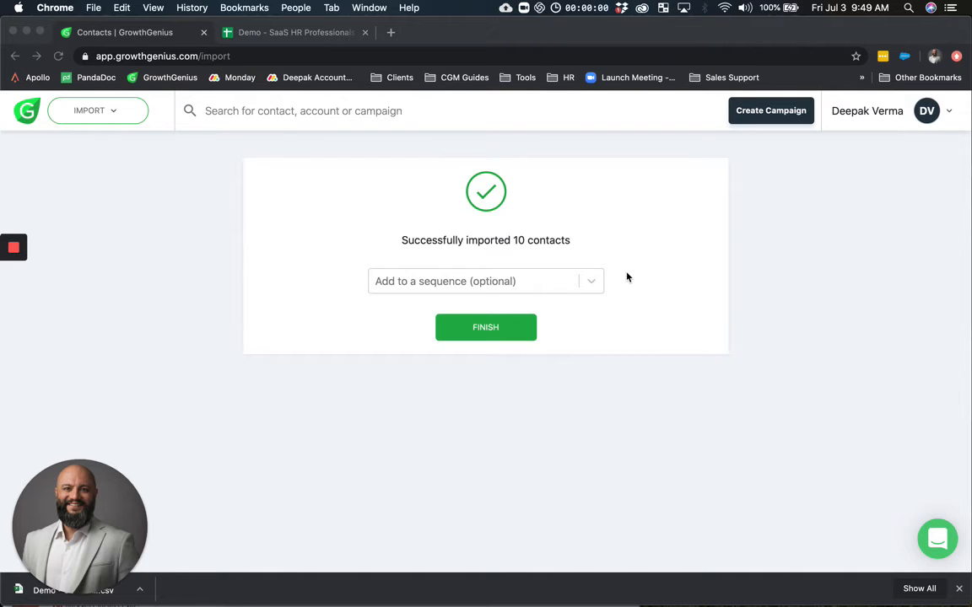
Add the imported contacts to the Human Resource Outreach sequence and finish the import.
{"action": "scroll", "coordinate": [627, 278], "scroll_direction": "down", "scroll_amount": 1}
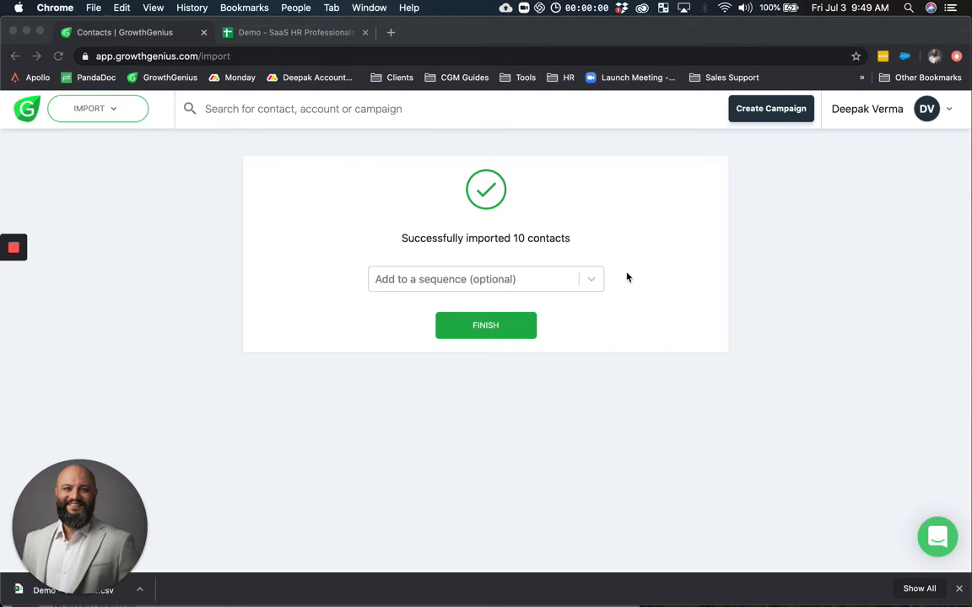
{"action": "scroll", "coordinate": [627, 277], "scroll_direction": "up", "scroll_amount": 1}
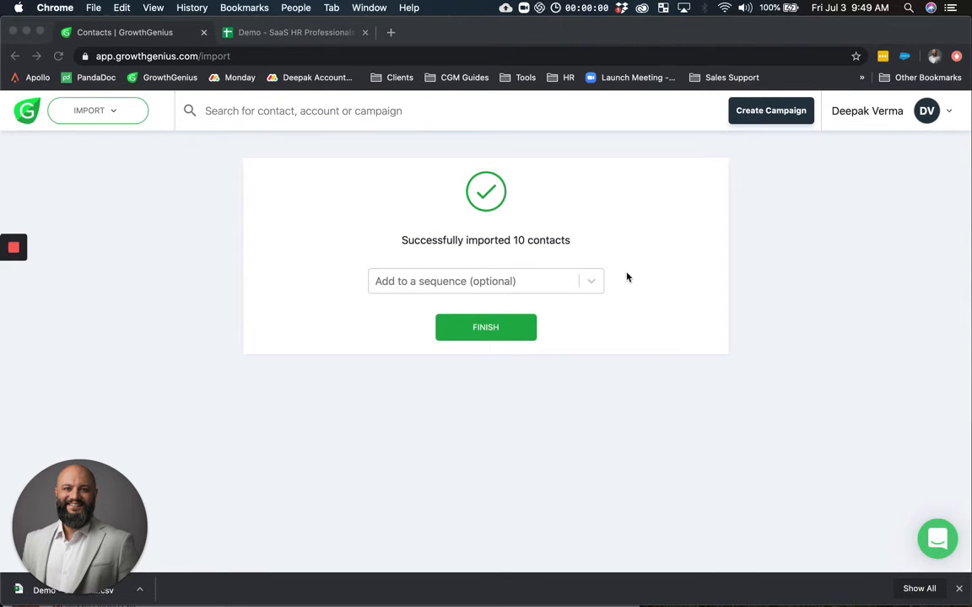
{"action": "left_click", "coordinate": [578, 295]}
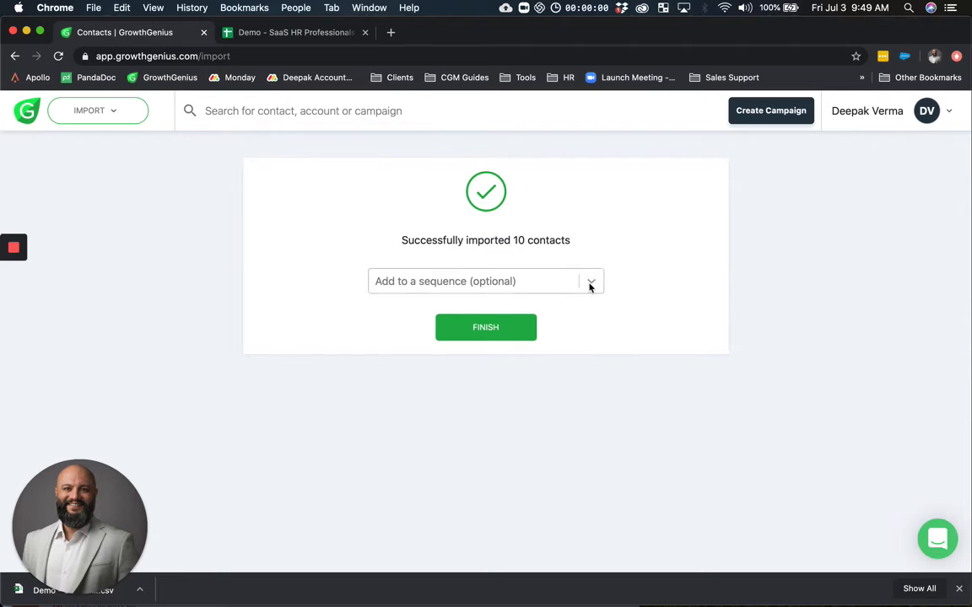
{"action": "left_click", "coordinate": [587, 284]}
{"action": "left_click", "coordinate": [484, 318]}
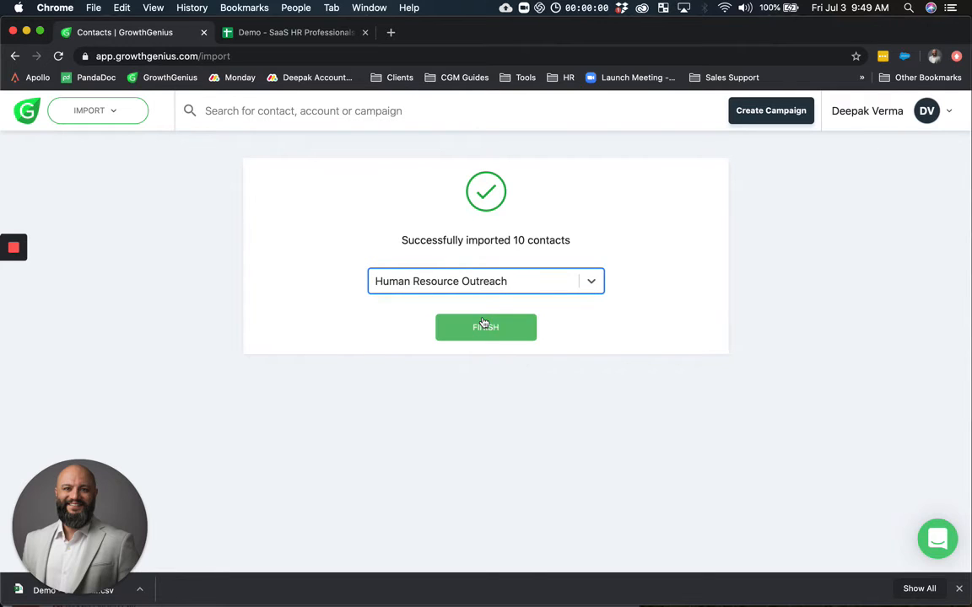
{"action": "left_click", "coordinate": [494, 329]}
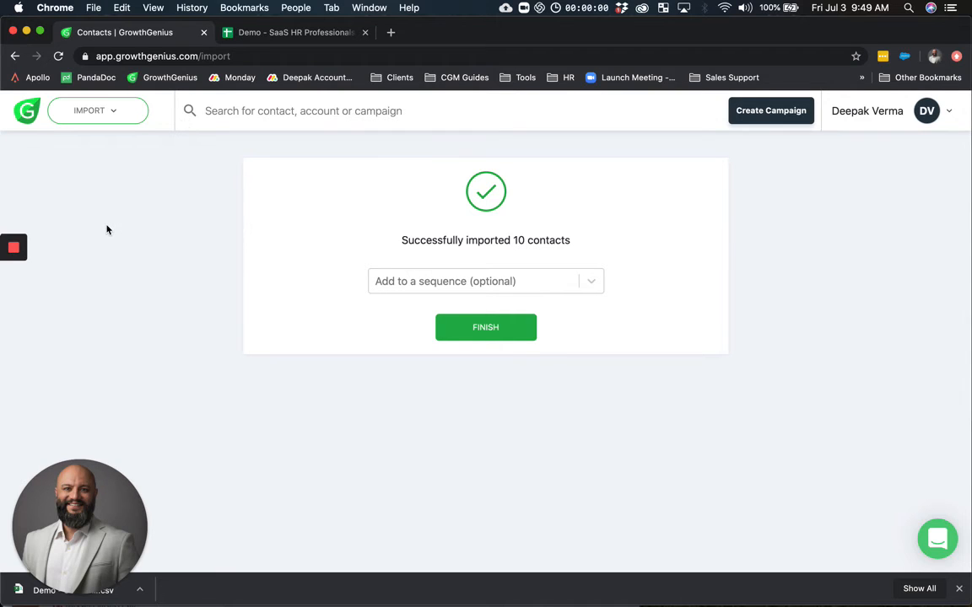
Open the Campaigns overview.
{"action": "left_click", "coordinate": [106, 110]}
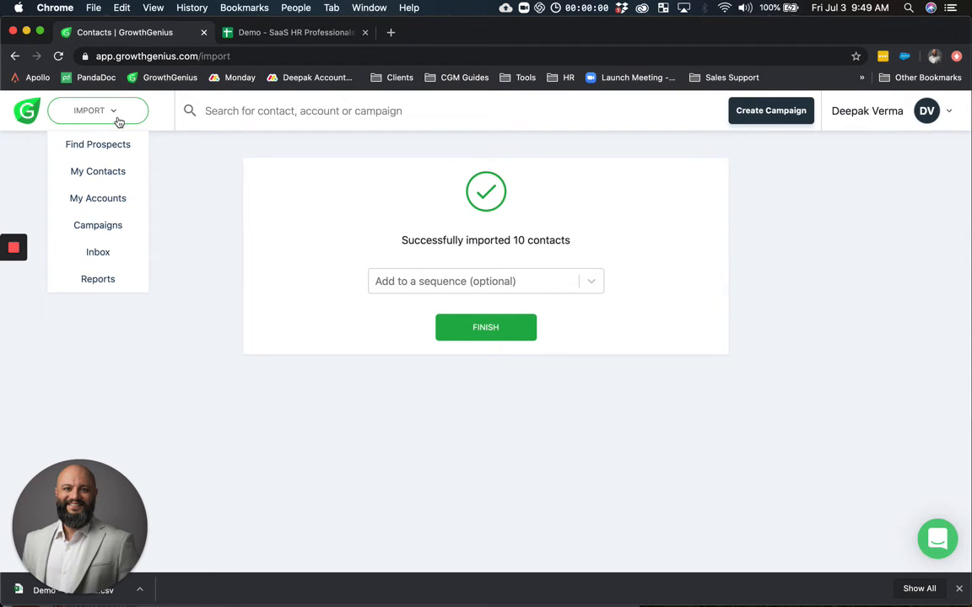
{"action": "left_click", "coordinate": [104, 233]}
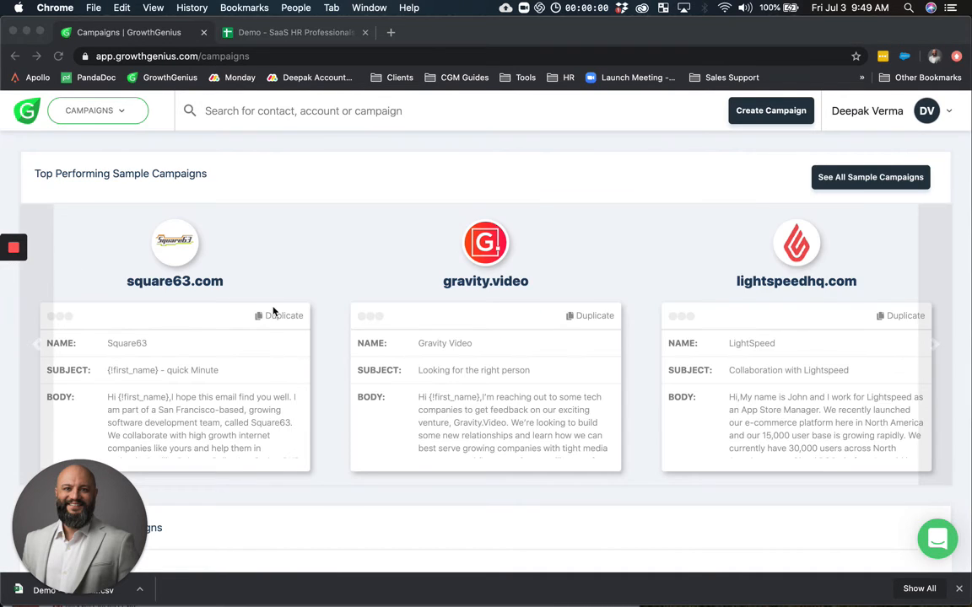
Open the Human Resource Outreach LinkedIn campaign and compare its message placeholders with the custom columns in the Google Sheets prospect list.
{"action": "scroll", "coordinate": [272, 312], "scroll_direction": "down", "scroll_amount": 5}
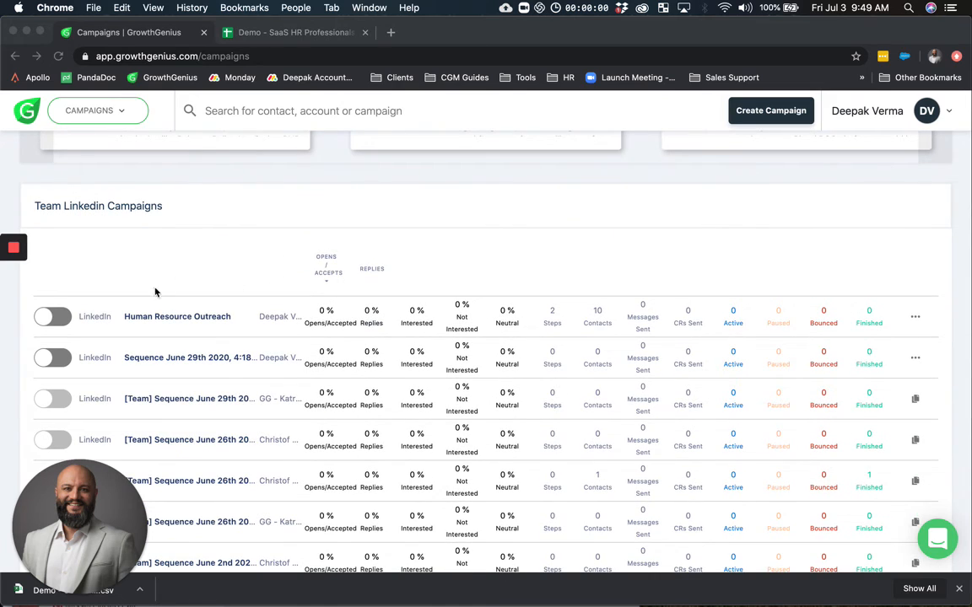
{"action": "left_click", "coordinate": [158, 299]}
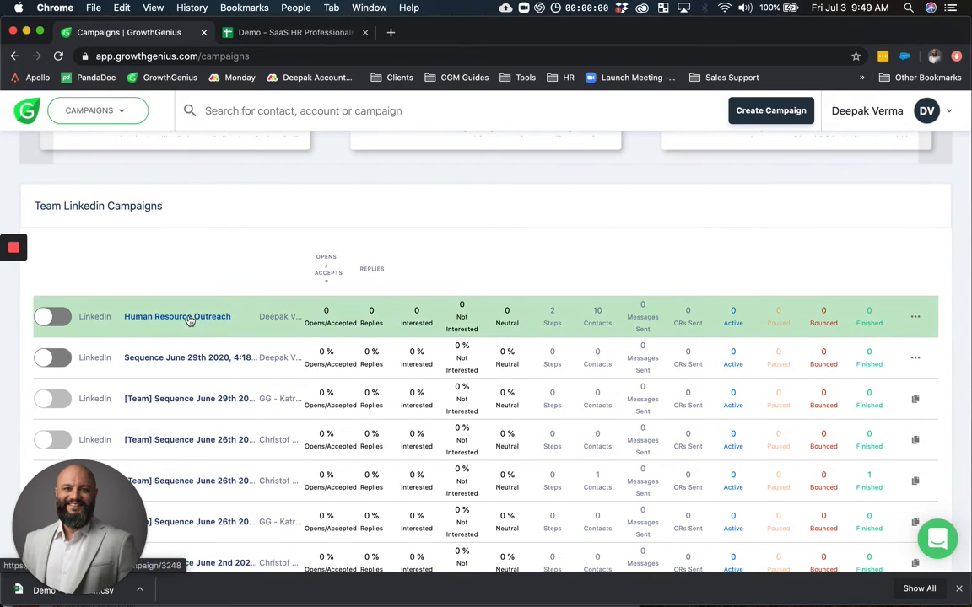
{"action": "left_click", "coordinate": [189, 318]}
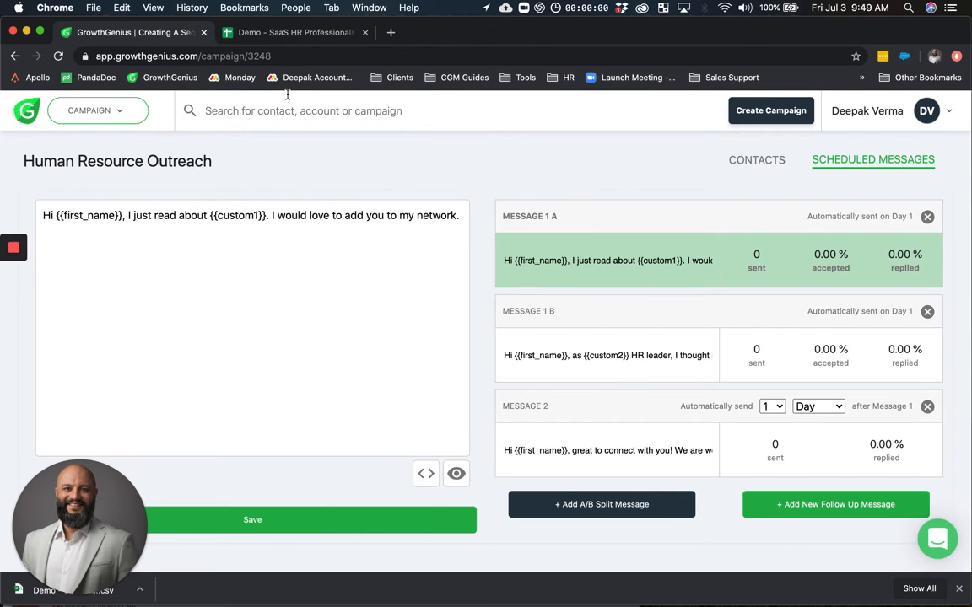
{"action": "left_click", "coordinate": [262, 31]}
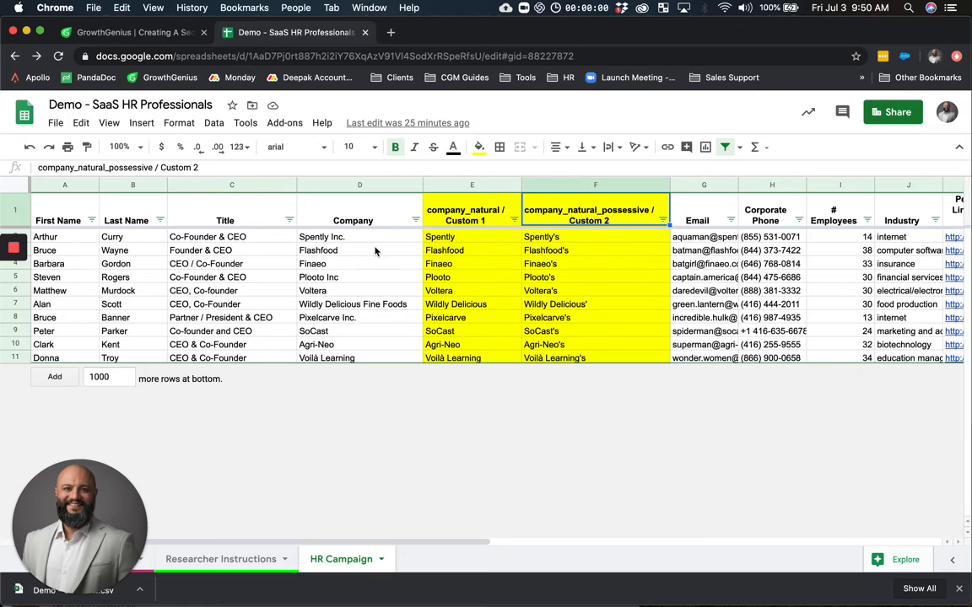
{"action": "left_click", "coordinate": [165, 32]}
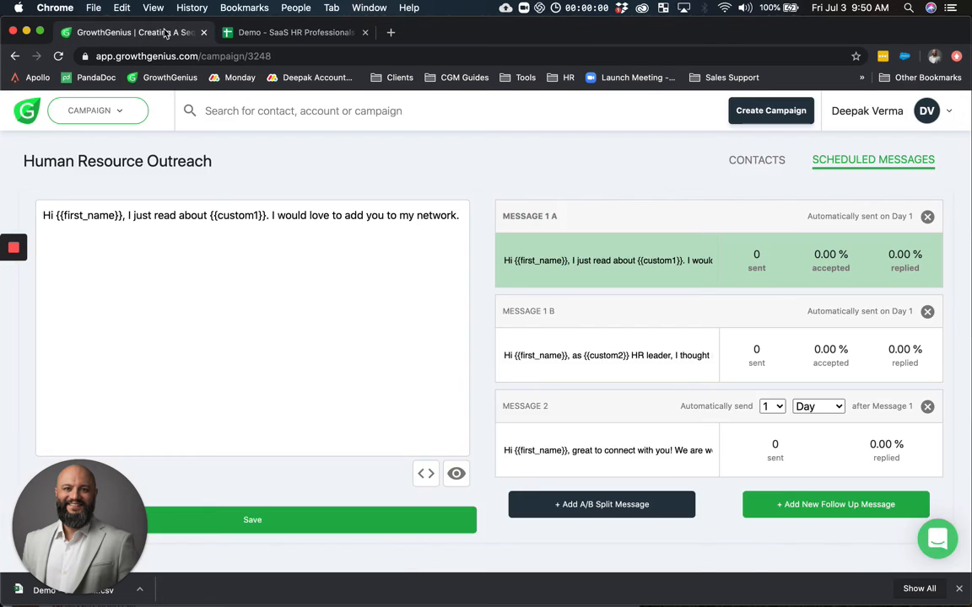
Preview Message 1 A, which uses {{custom1}}, for the Co-Founder & CEO of Spently Inc., then close the preview.
{"action": "left_click", "coordinate": [456, 477]}
{"action": "left_click", "coordinate": [641, 177]}
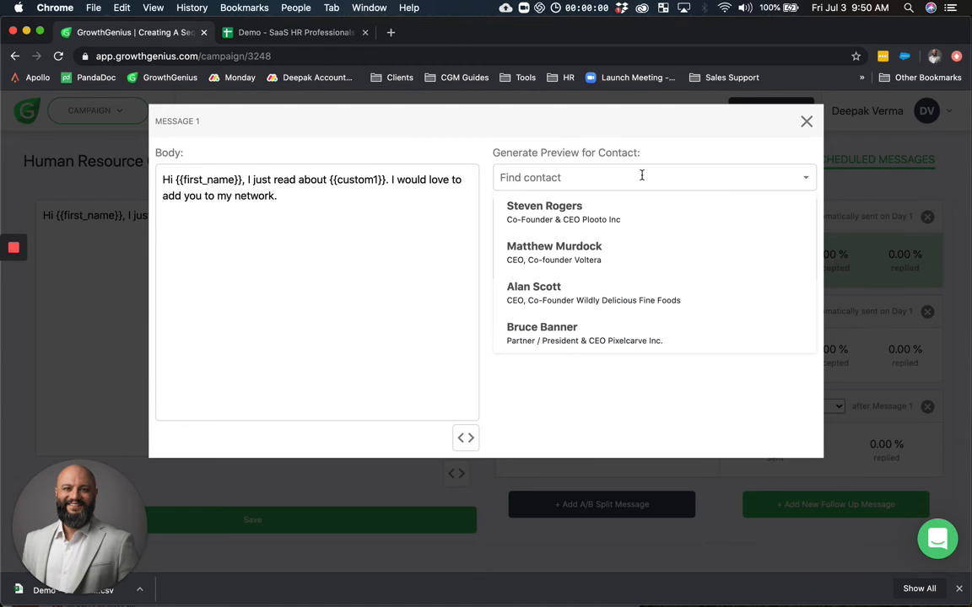
{"action": "type", "text": "cury"}
{"action": "key", "text": "BackSpace"}
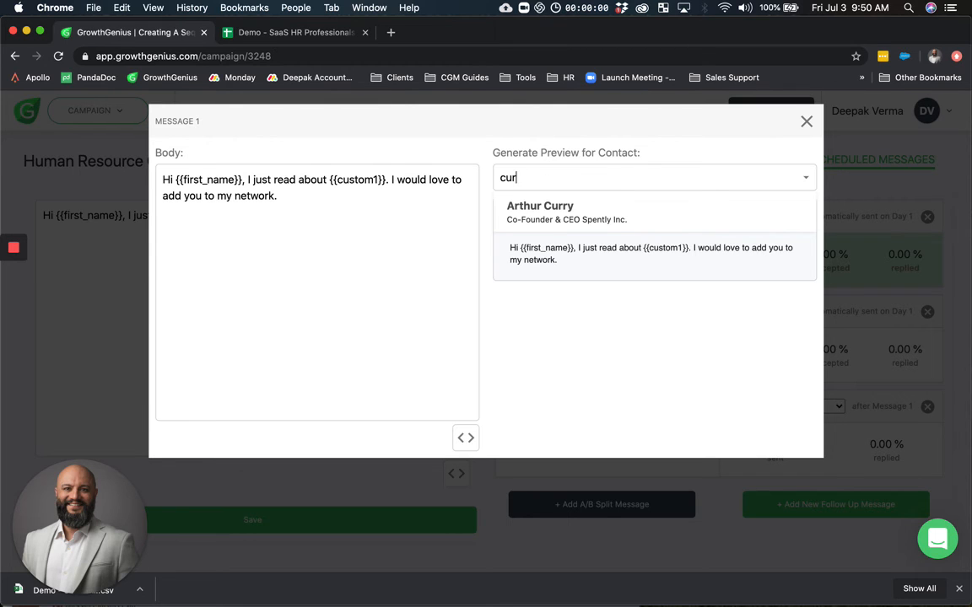
{"action": "left_click", "coordinate": [591, 212]}
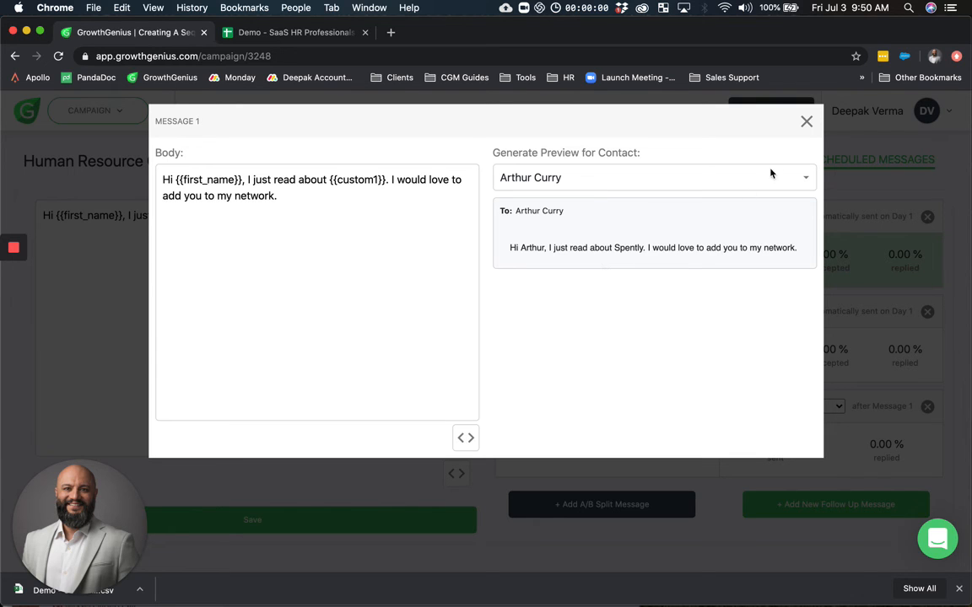
{"action": "left_click", "coordinate": [806, 121]}
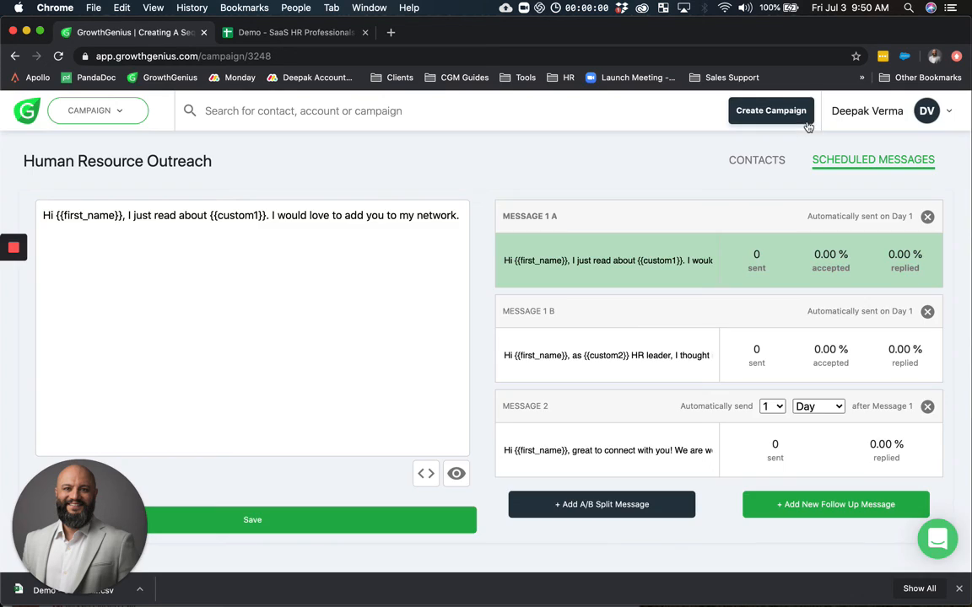
Preview Message 1 B, which uses {{custom2}}, for the same Spently Inc. contact and close the preview.
{"action": "left_click", "coordinate": [599, 355]}
{"action": "left_click", "coordinate": [456, 473]}
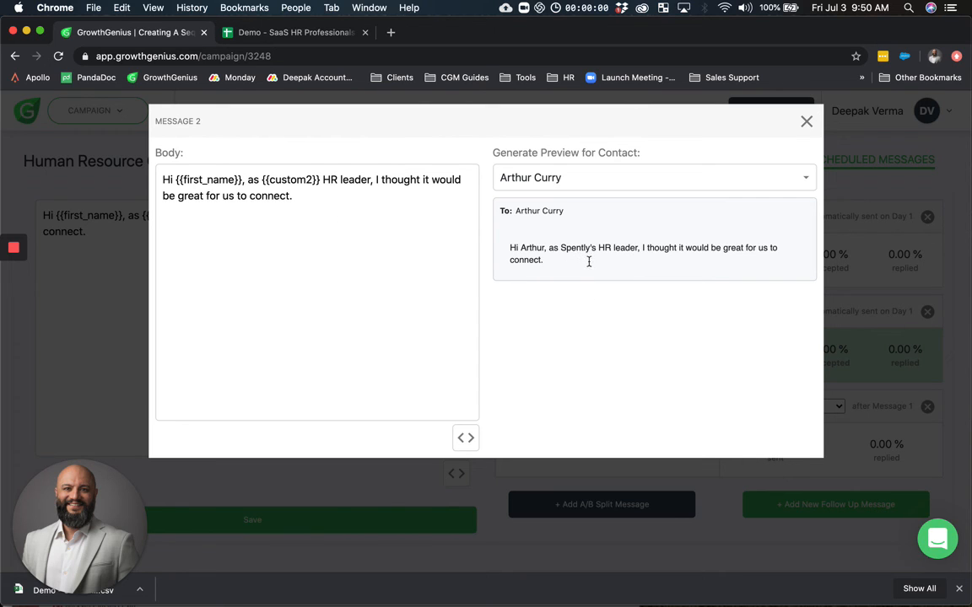
{"action": "left_click", "coordinate": [807, 124]}
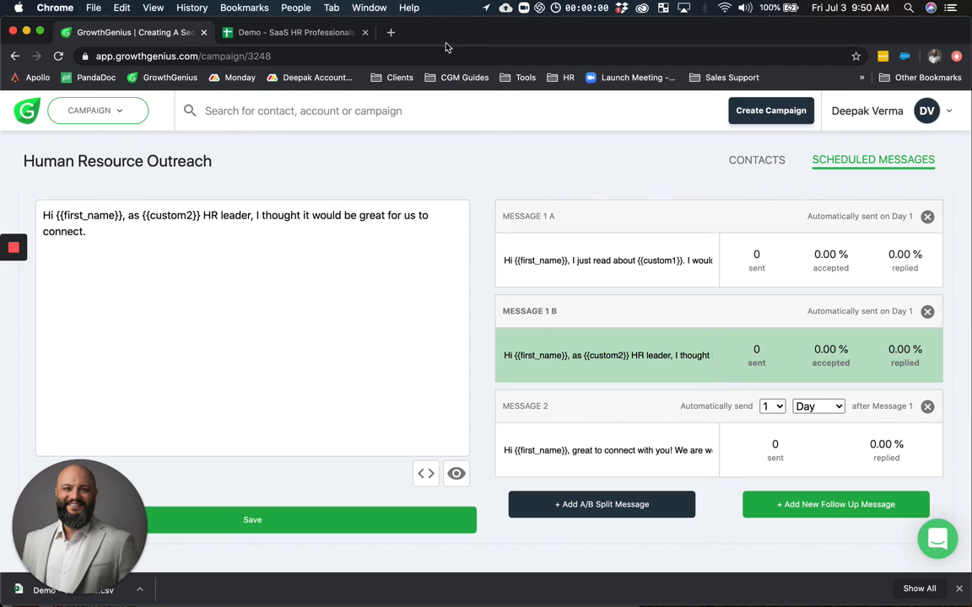